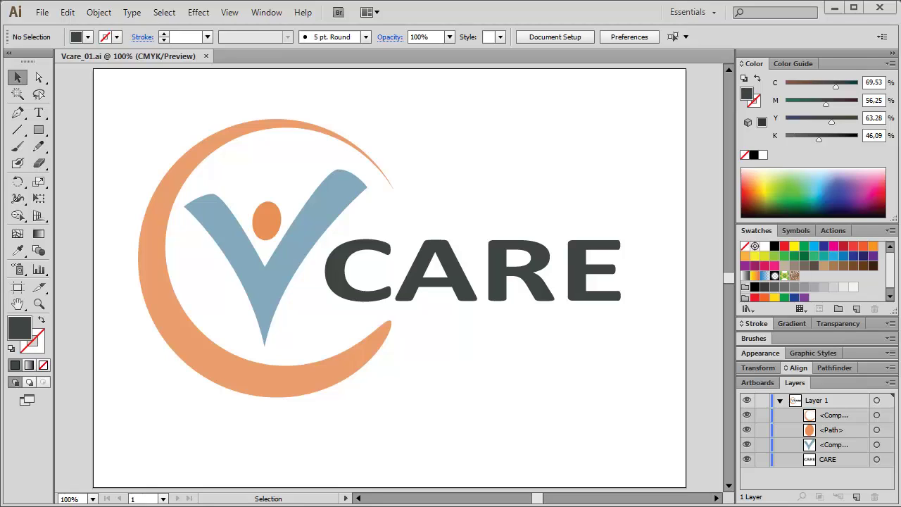
# Switch to the browser's course files page listing Select Open Paths.js and calibri.zip.
pyautogui.hotkey('alt', 'Tab')
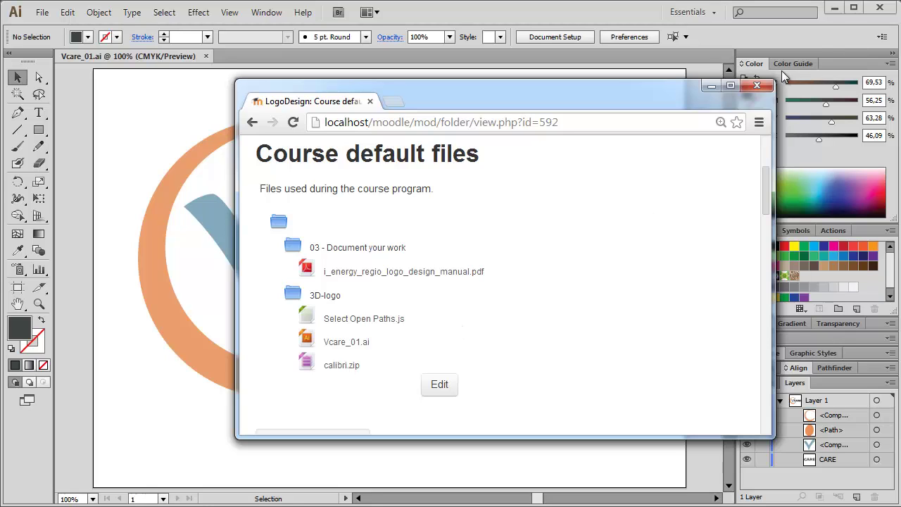
# Minimize the browser to bring the VCARE logo in Illustrator back to the front.
pyautogui.click(710, 86)
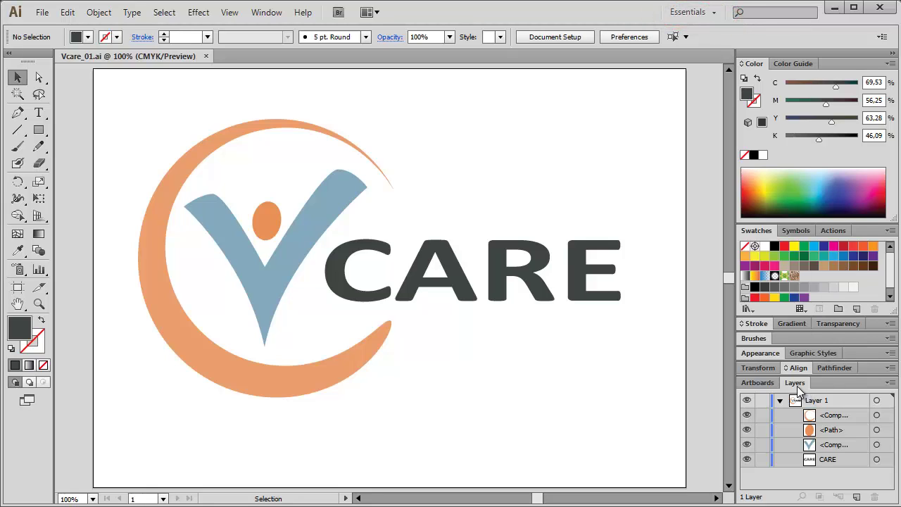
# Target the ring, dot, V and CARE text layers in turn in the Layers panel.
pyautogui.click(877, 414)
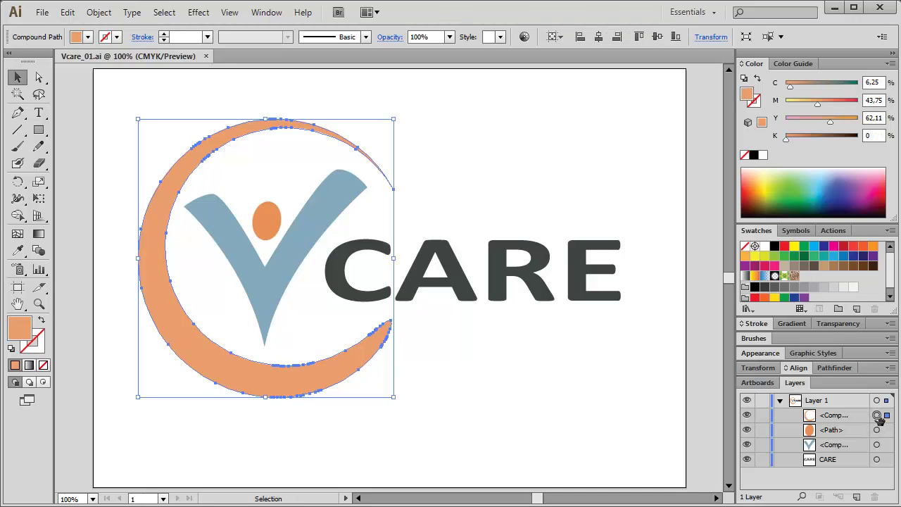
pyautogui.click(877, 430)
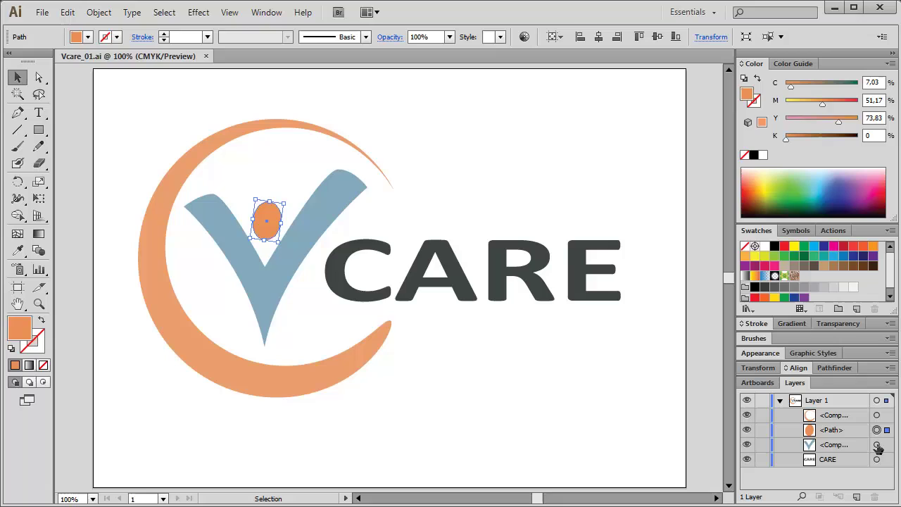
pyautogui.click(877, 444)
pyautogui.click(877, 459)
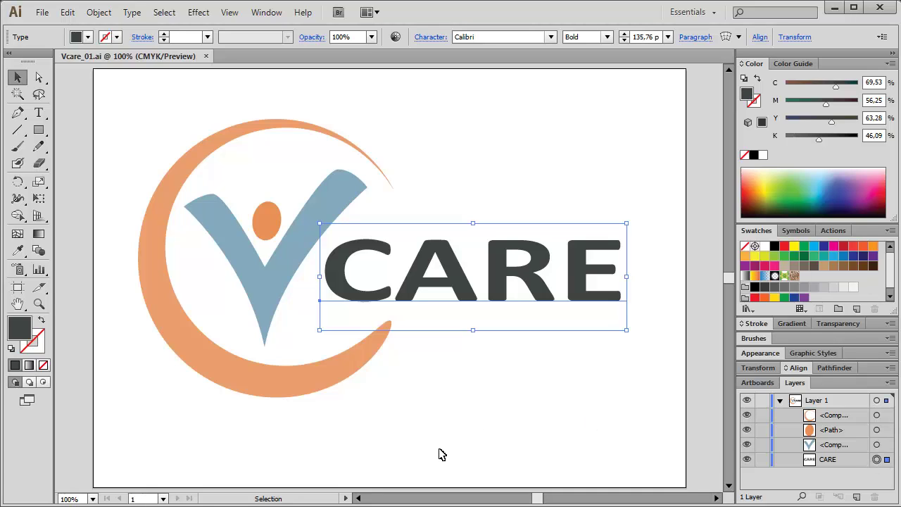
# Convert the CARE text to outlines and expand its group in an enlarged Layers panel.
pyautogui.click(134, 18)
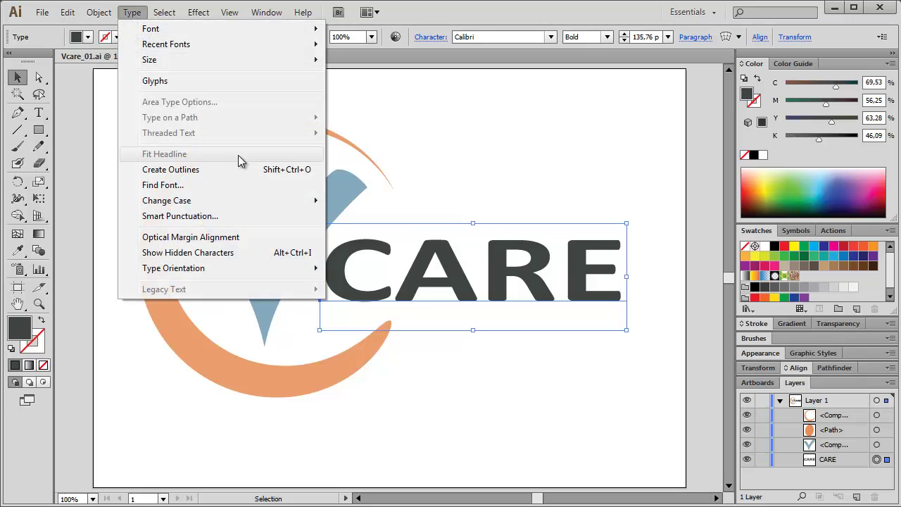
pyautogui.click(231, 175)
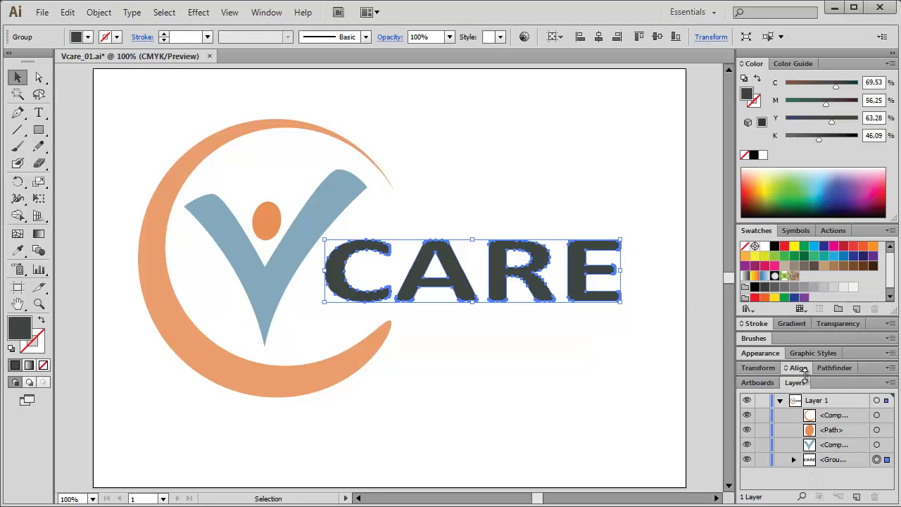
pyautogui.moveTo(818, 375); pyautogui.dragTo(815, 318)
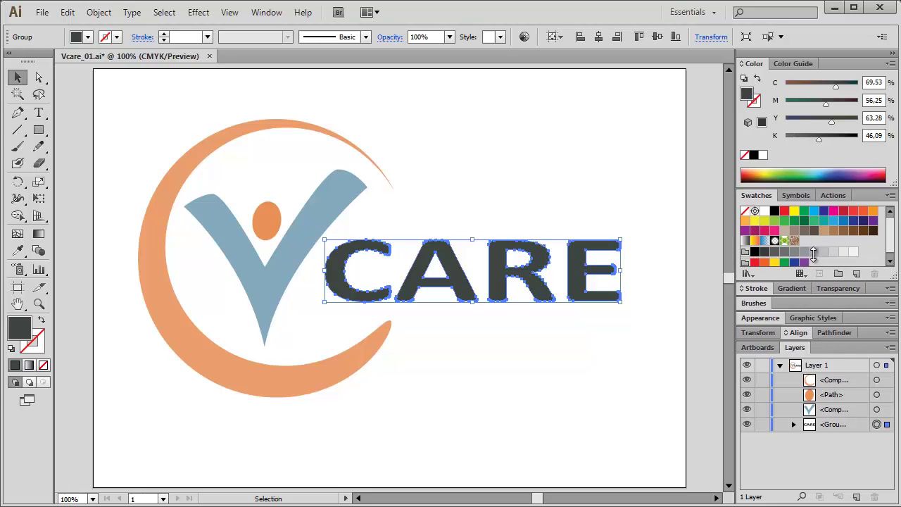
pyautogui.click(793, 426)
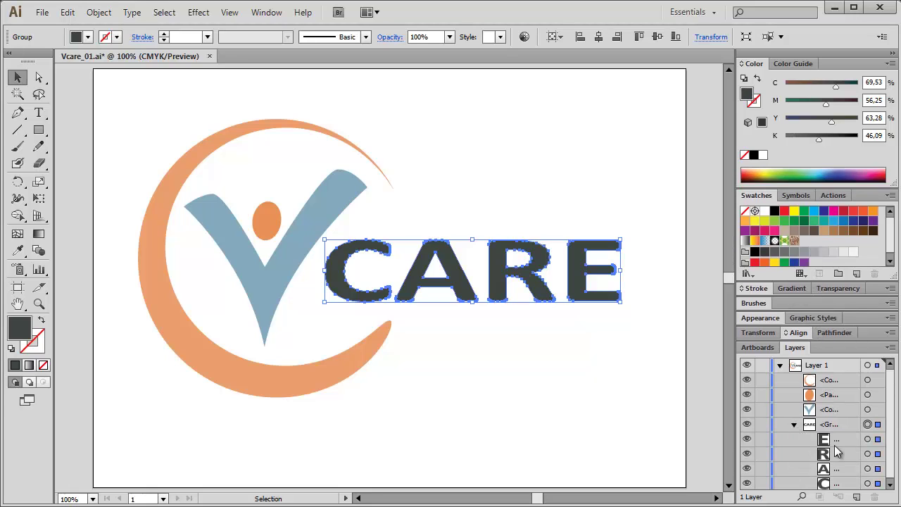
pyautogui.scroll(-1, 891, 392)
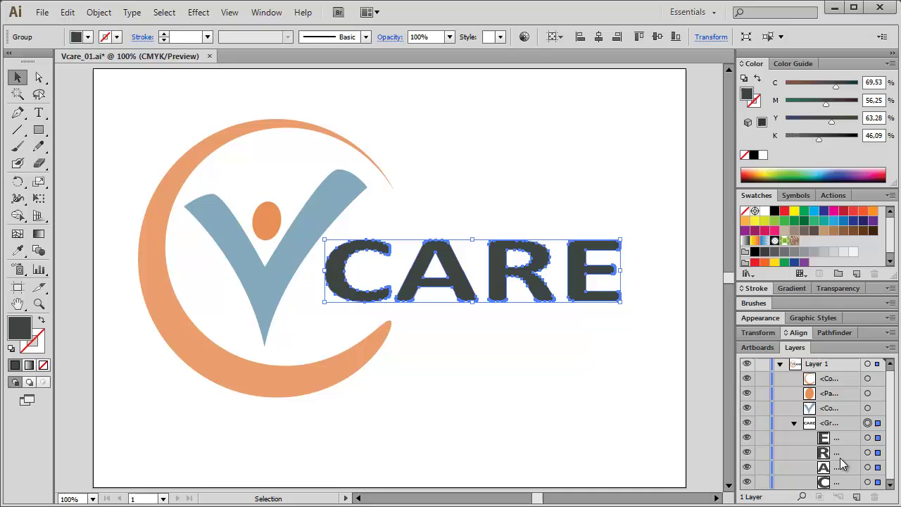
# Target the outlined letters C, A, R and E, collapse the group, and deselect.
pyautogui.click(867, 482)
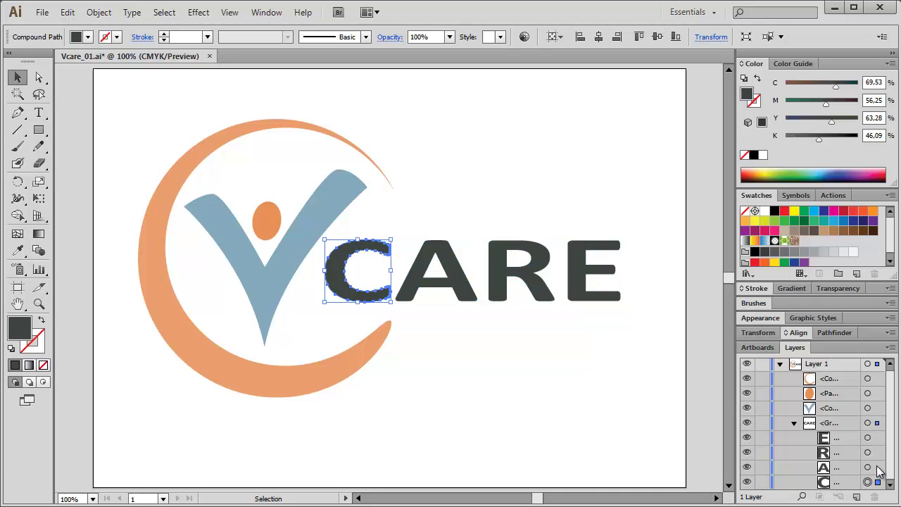
pyautogui.click(867, 467)
pyautogui.click(868, 452)
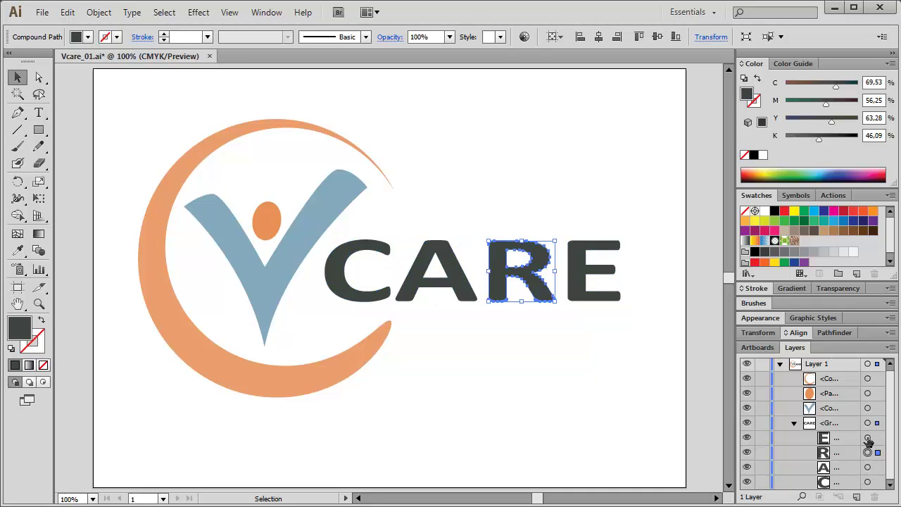
pyautogui.click(867, 438)
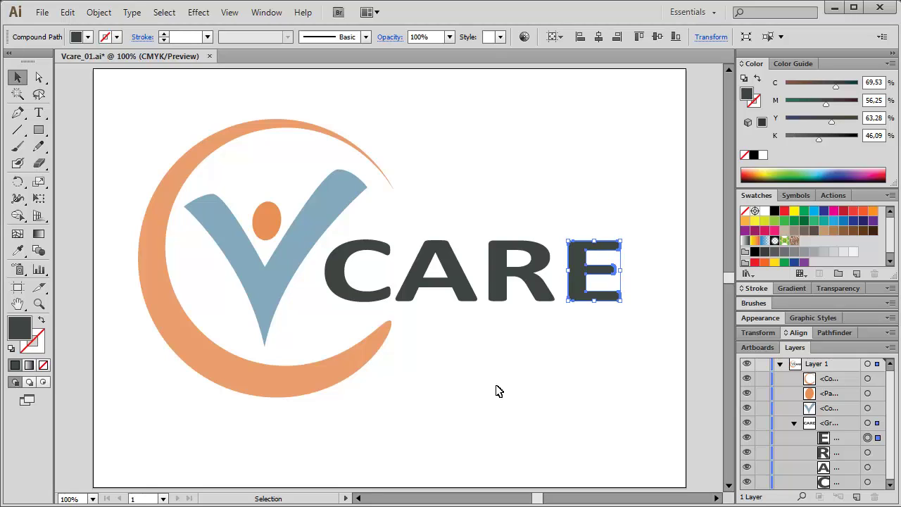
pyautogui.click(795, 422)
pyautogui.click(837, 426)
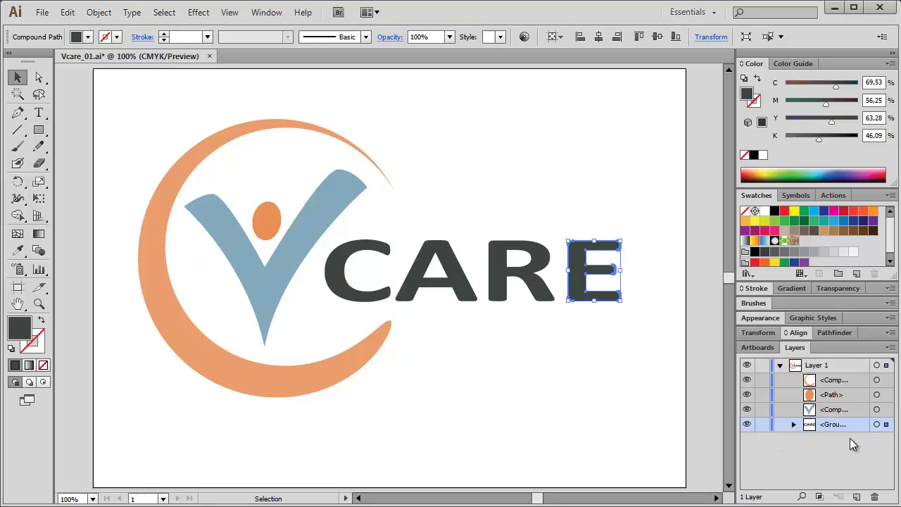
pyautogui.click(509, 392)
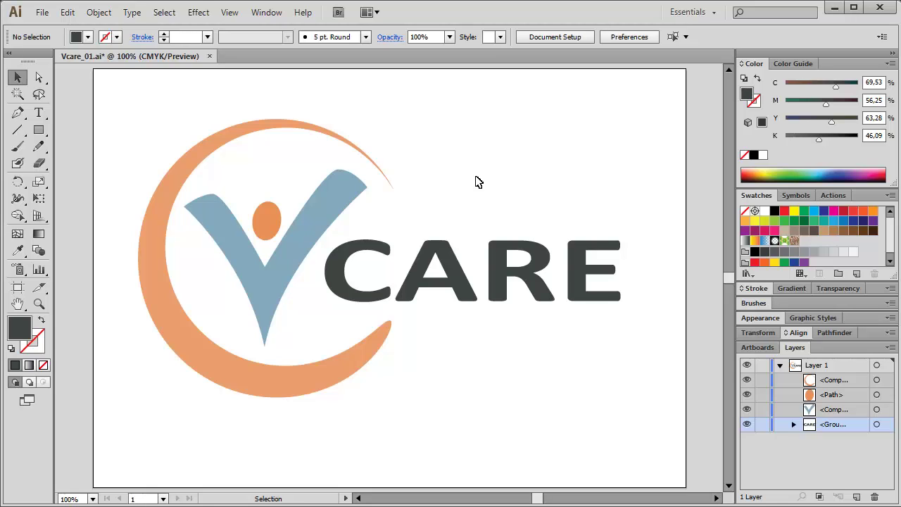
pyautogui.click(164, 13)
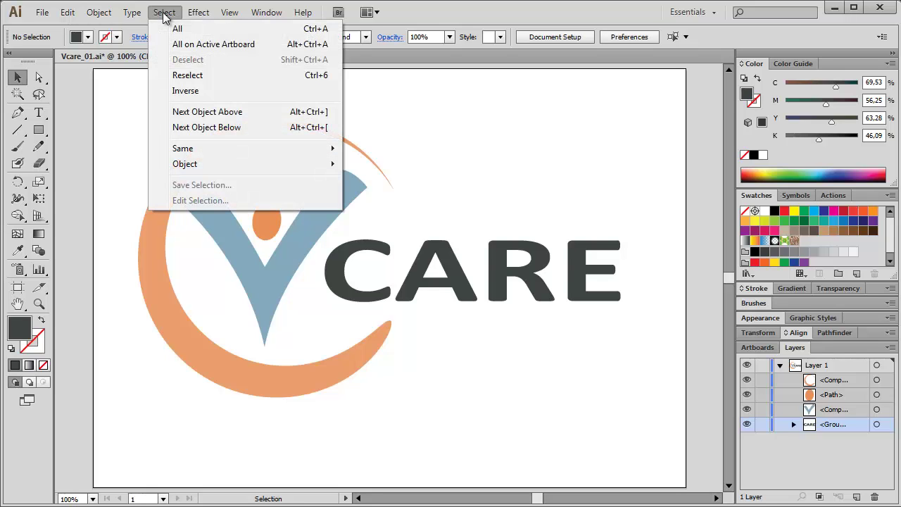
pyautogui.moveTo(228, 165)
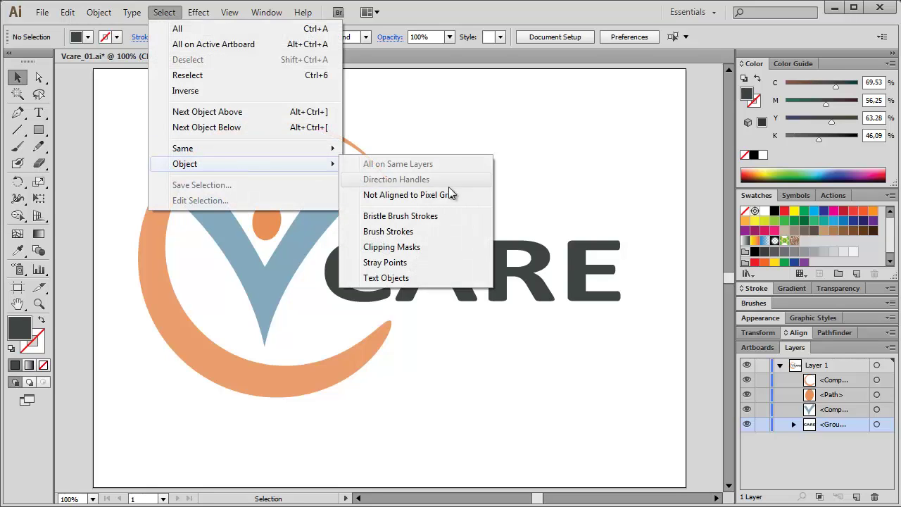
pyautogui.click(408, 264)
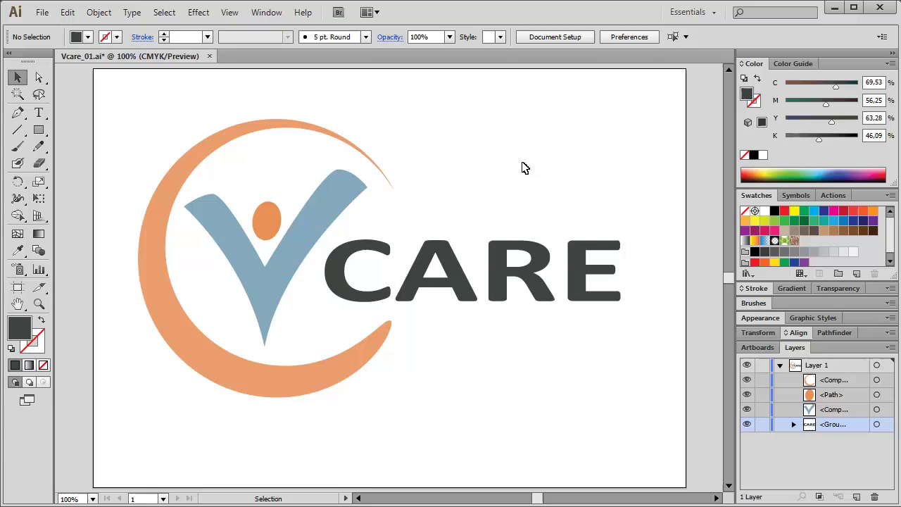
pyautogui.click(163, 13)
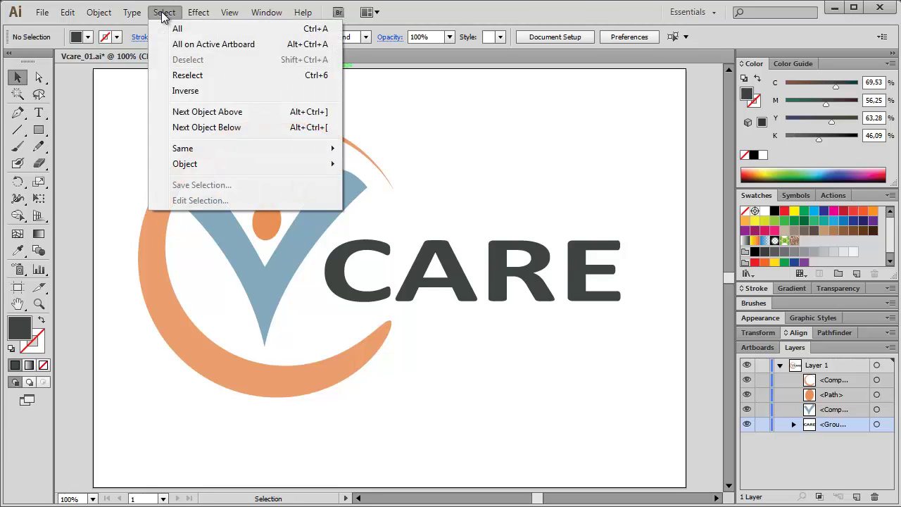
pyautogui.moveTo(324, 165)
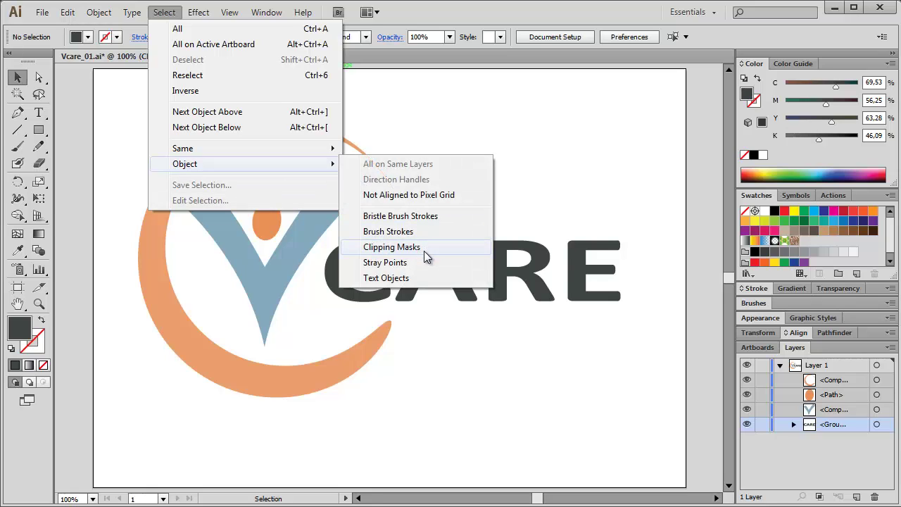
pyautogui.click(414, 230)
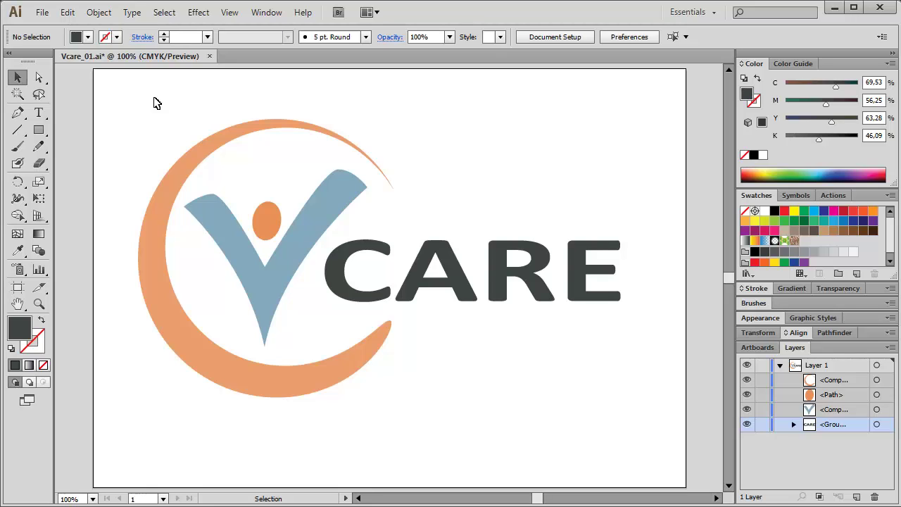
pyautogui.click(168, 14)
pyautogui.moveTo(214, 166)
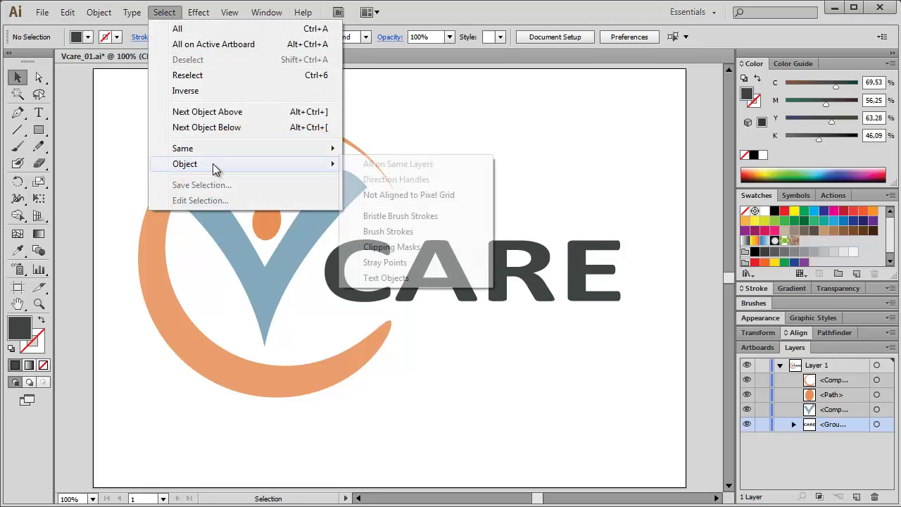
pyautogui.click(394, 279)
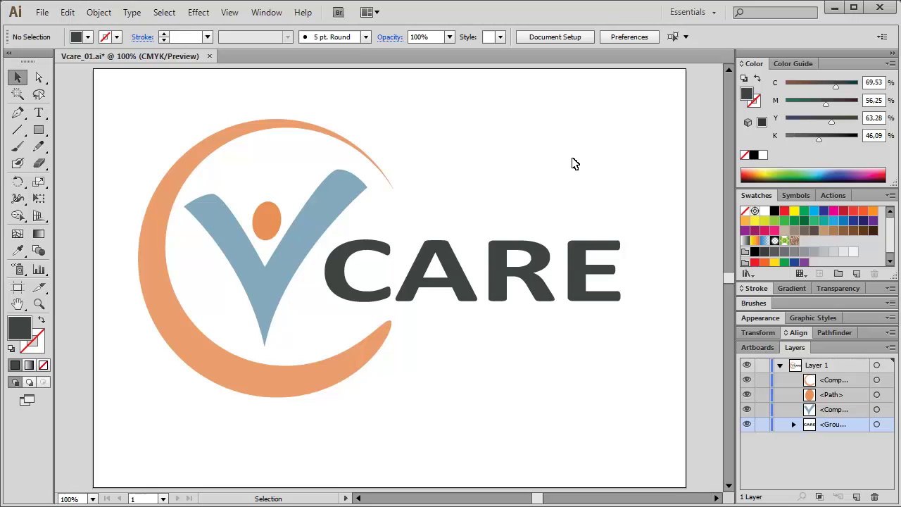
# Select the orange ring, blue V and orange dot in turn, then deselect everything.
pyautogui.click(246, 133)
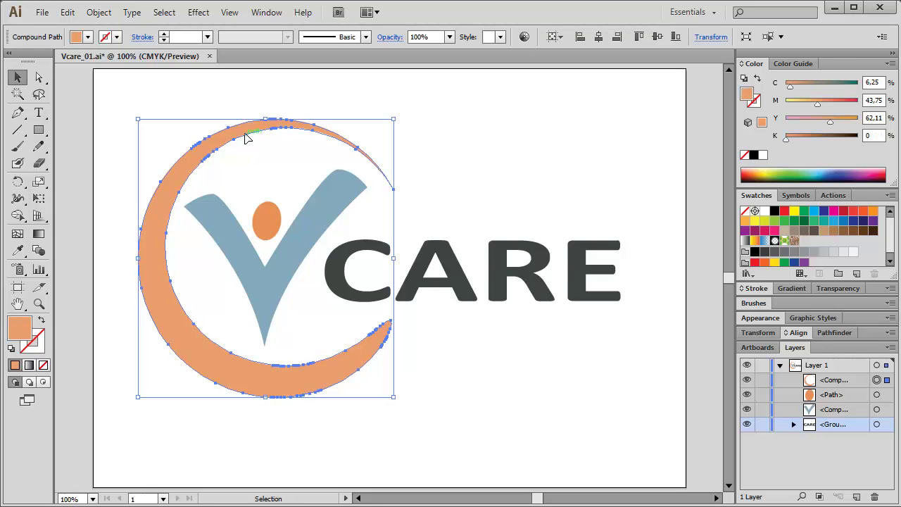
pyautogui.click(226, 253)
pyautogui.click(267, 220)
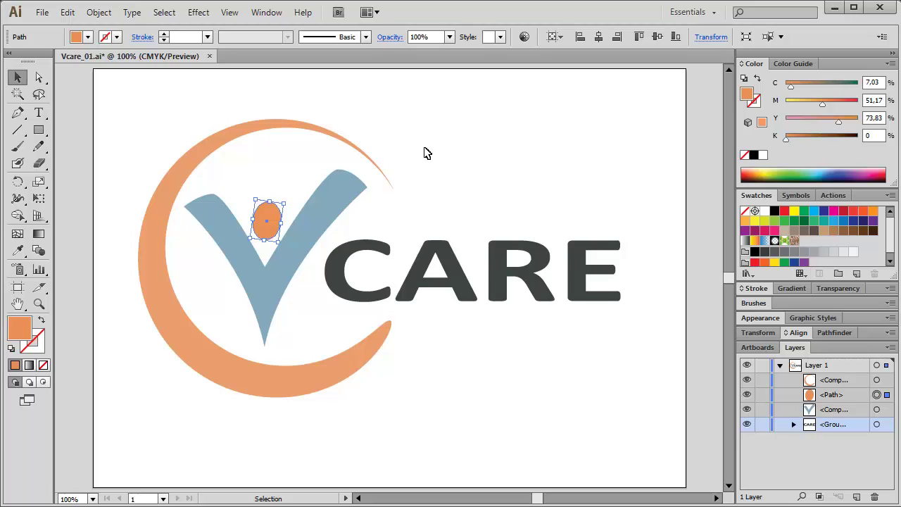
pyautogui.click(426, 152)
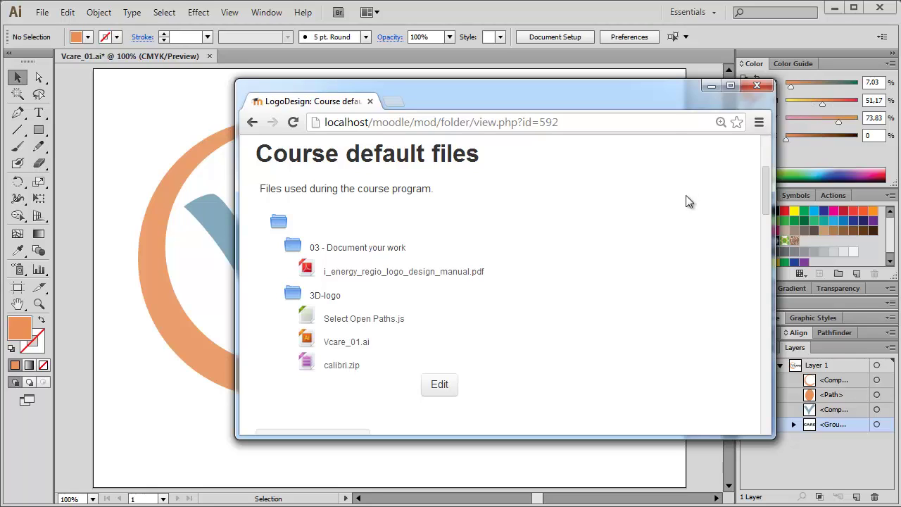
# Minimize the Moodle course files page to show the VCARE logo in Illustrator again.
pyautogui.click(712, 88)
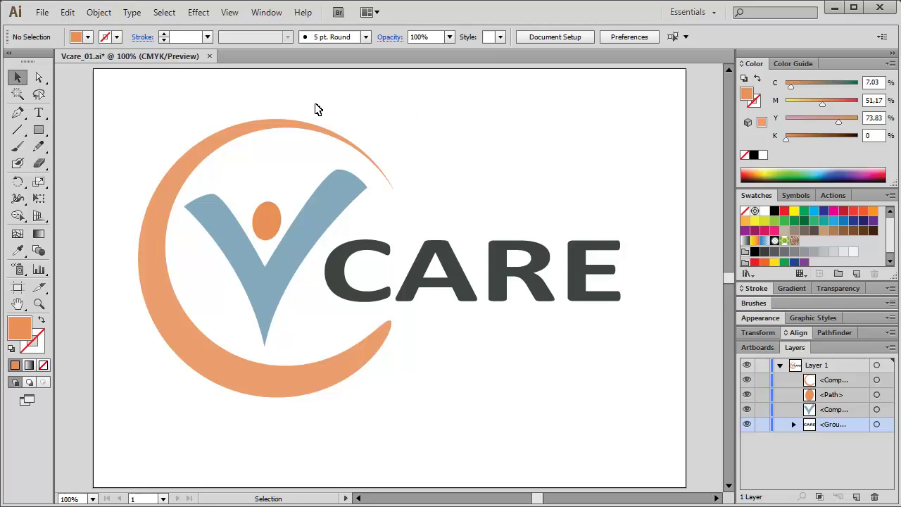
pyautogui.click(303, 14)
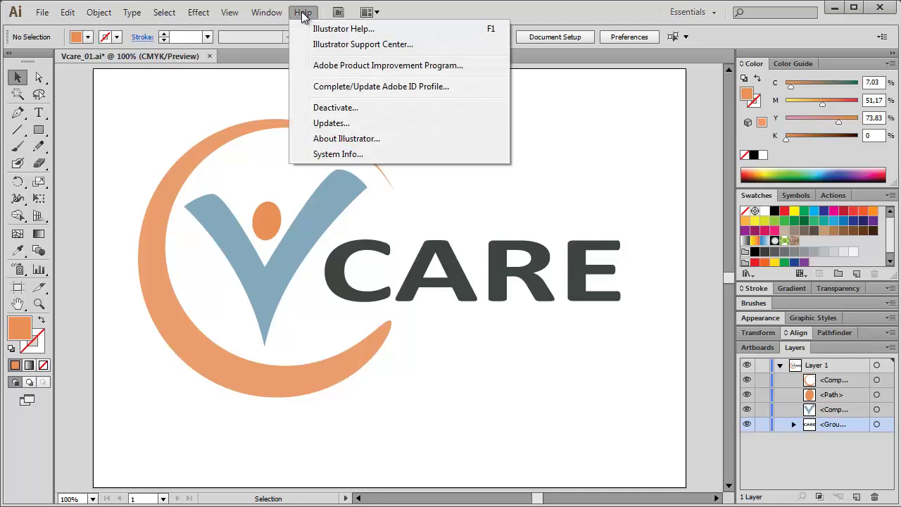
pyautogui.click(344, 154)
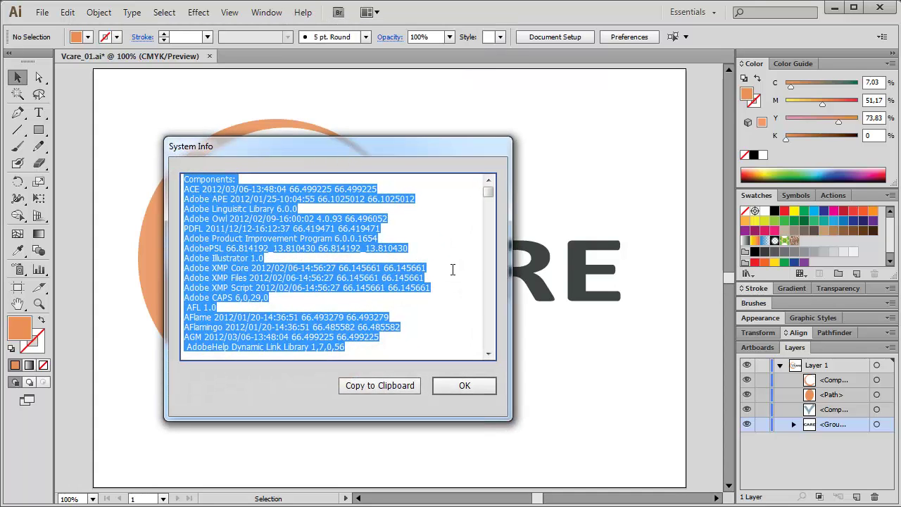
pyautogui.scroll(-5, 435, 220)
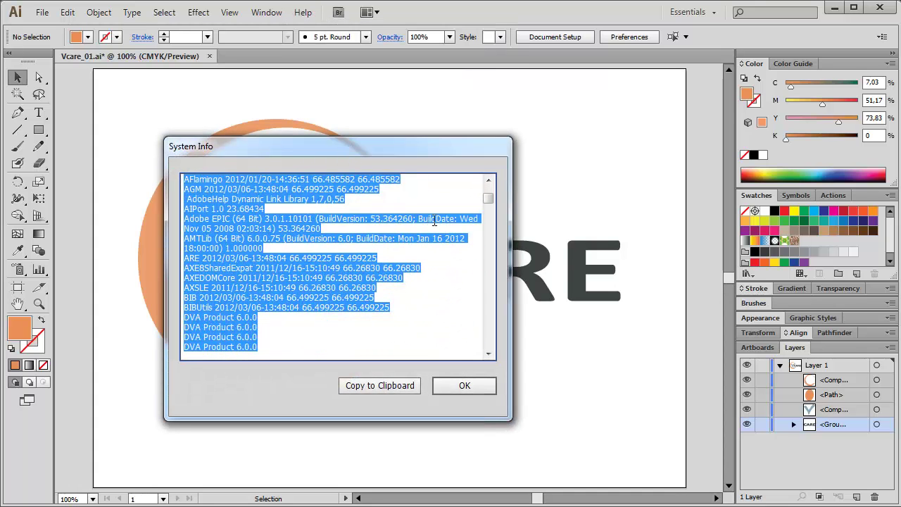
pyautogui.scroll(-10, 435, 220)
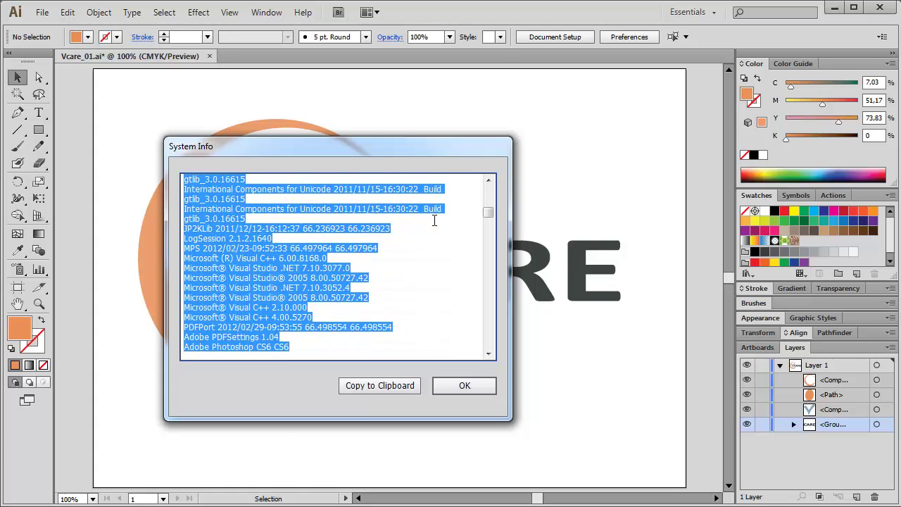
pyautogui.scroll(-8, 435, 220)
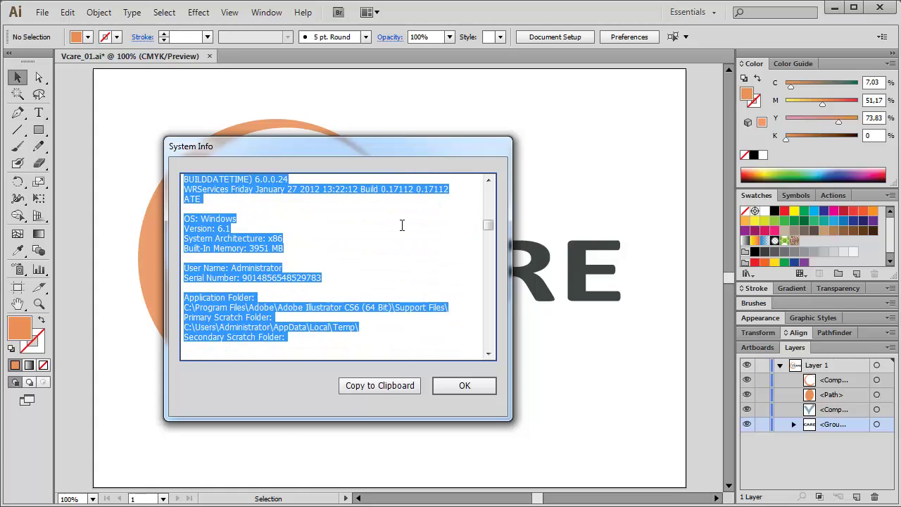
pyautogui.scroll(-1, 402, 225)
pyautogui.click(193, 267)
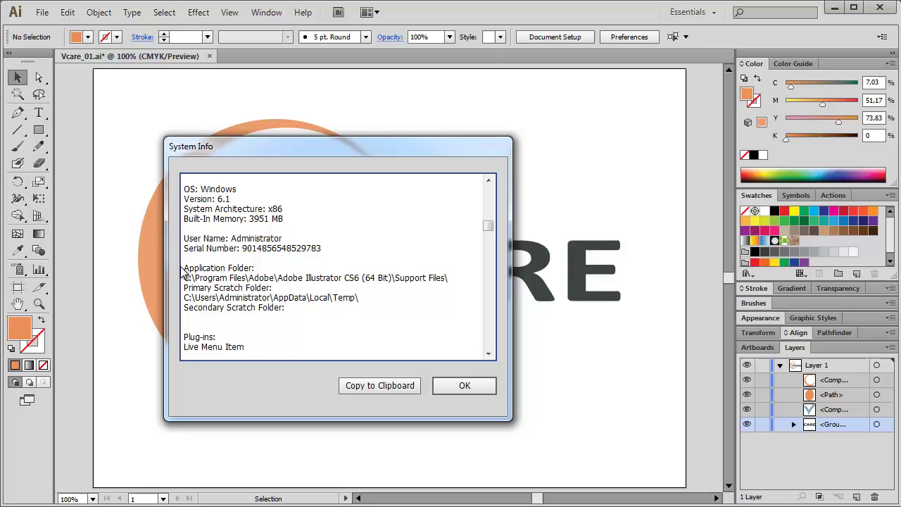
pyautogui.moveTo(184, 268); pyautogui.dragTo(257, 269)
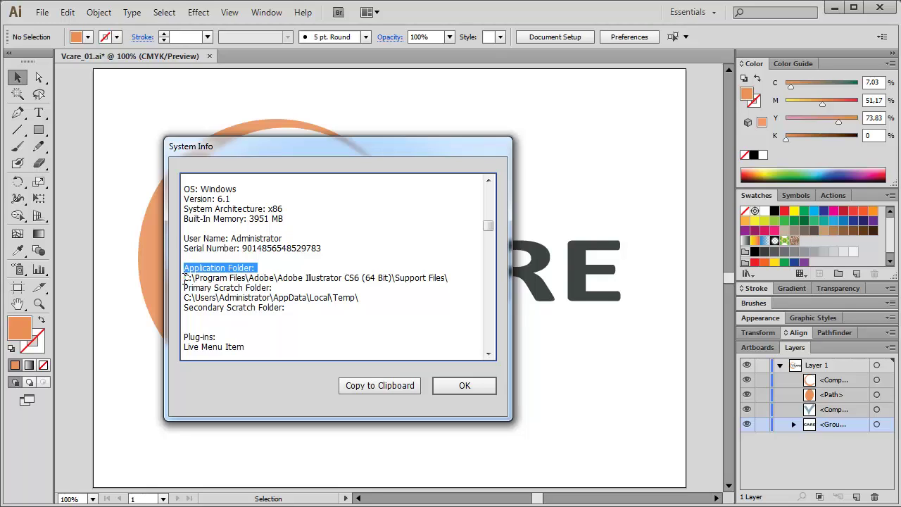
pyautogui.moveTo(186, 278); pyautogui.dragTo(393, 281)
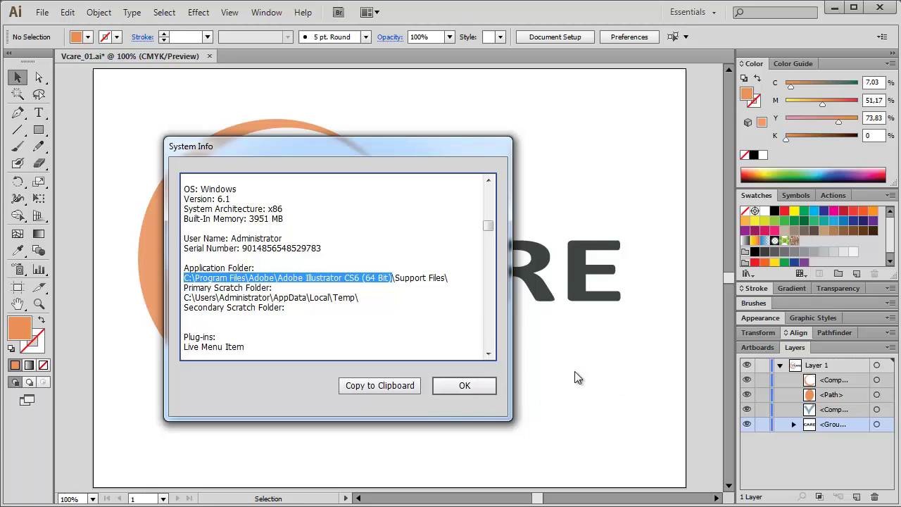
pyautogui.click(478, 385)
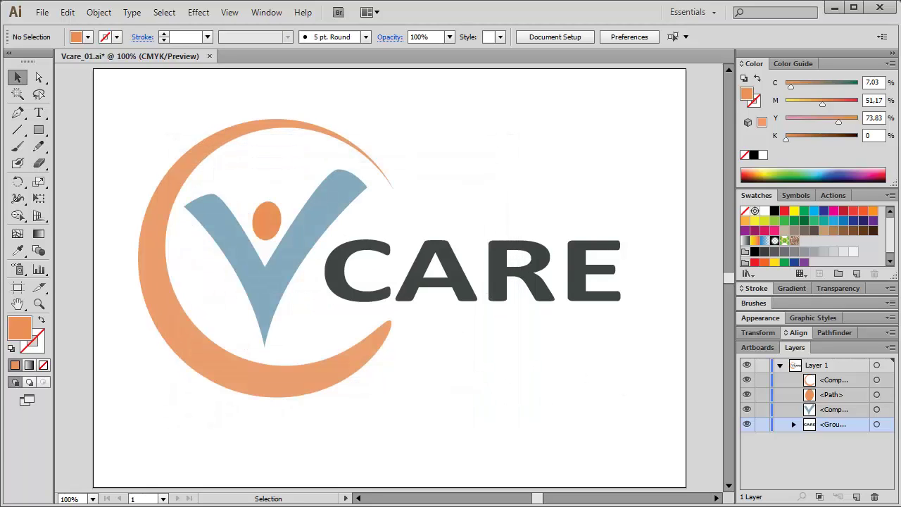
# In a new Explorer window, browse to C:\Program Files\Adobe\Adobe Illustrator CS6 (64 Bit)\Presets\en_GB.
pyautogui.press('super+e')
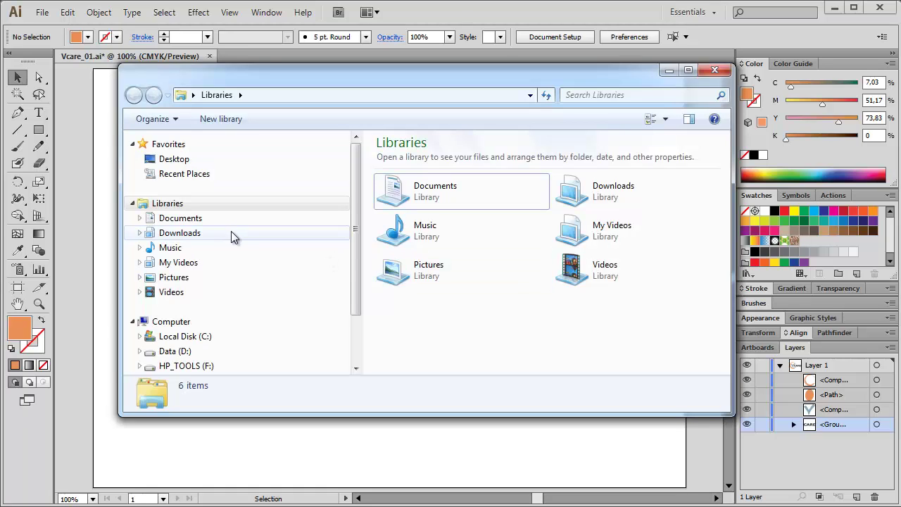
pyautogui.click(185, 336)
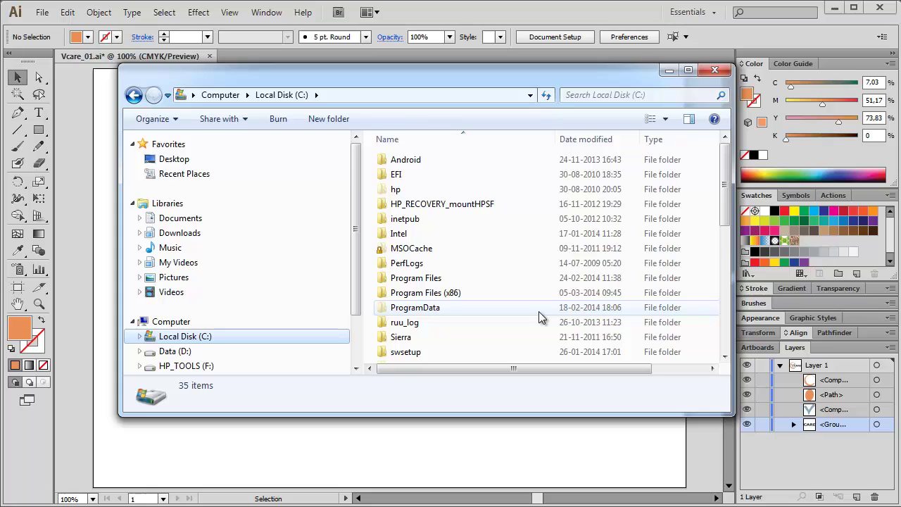
pyautogui.click(423, 280)
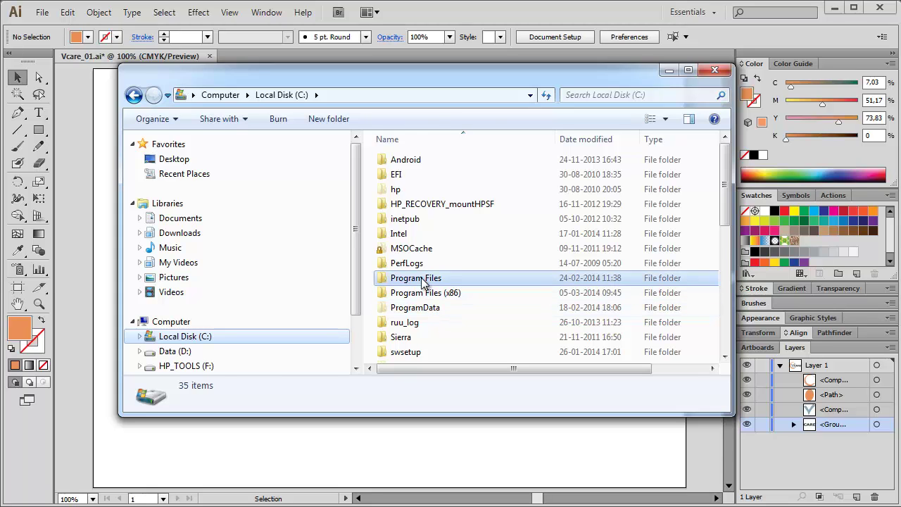
pyautogui.doubleClick(423, 279)
pyautogui.doubleClick(393, 194)
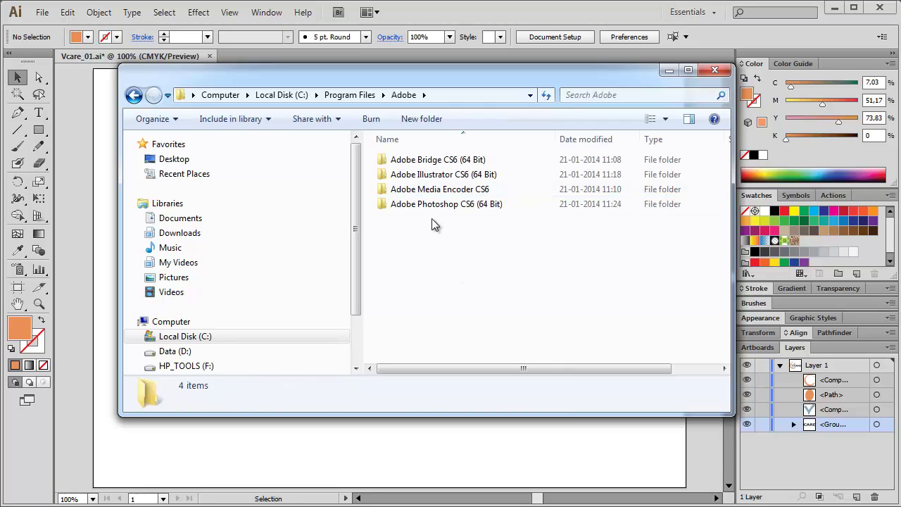
pyautogui.doubleClick(438, 175)
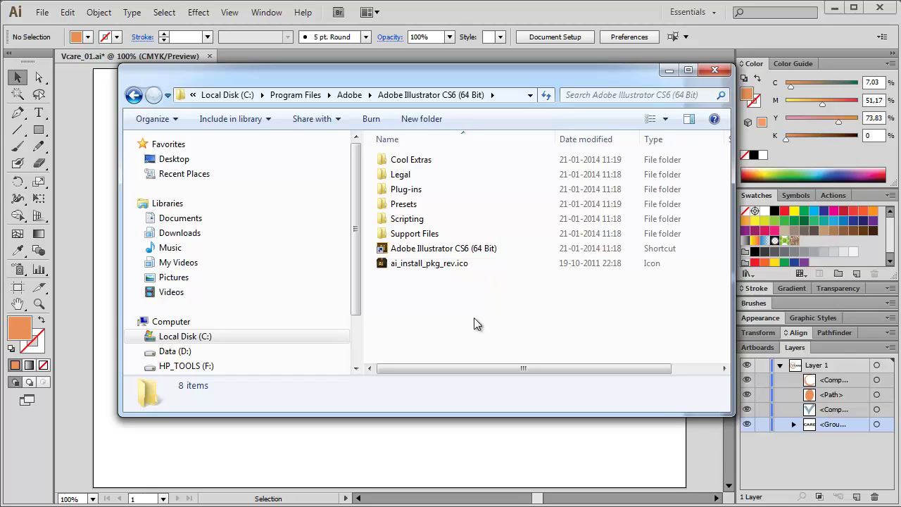
pyautogui.doubleClick(385, 204)
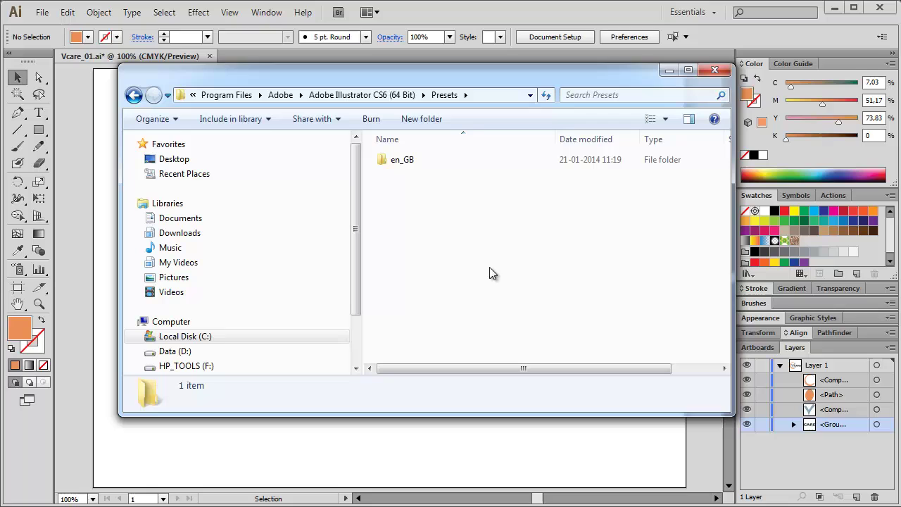
pyautogui.click(384, 160)
pyautogui.doubleClick(383, 160)
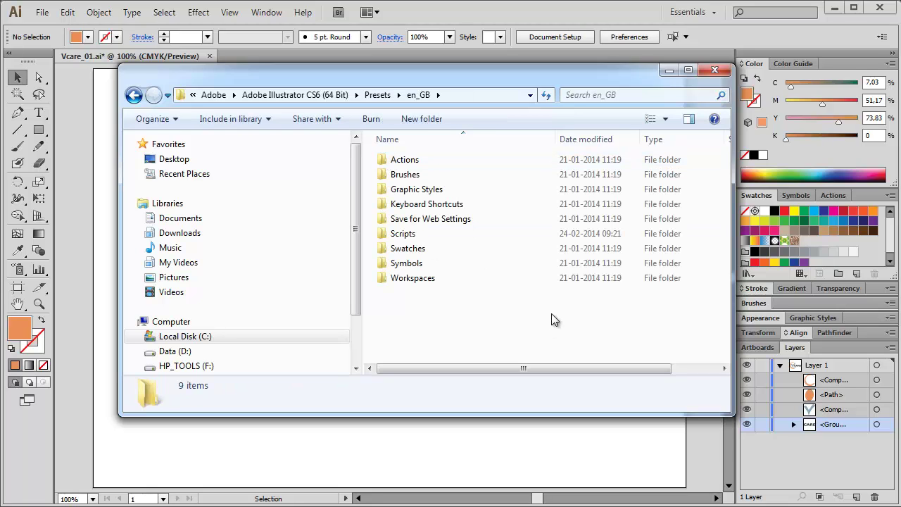
# Open the en_GB Scripts folder, which holds Select Open Paths.js among the bundled scripts.
pyautogui.doubleClick(398, 235)
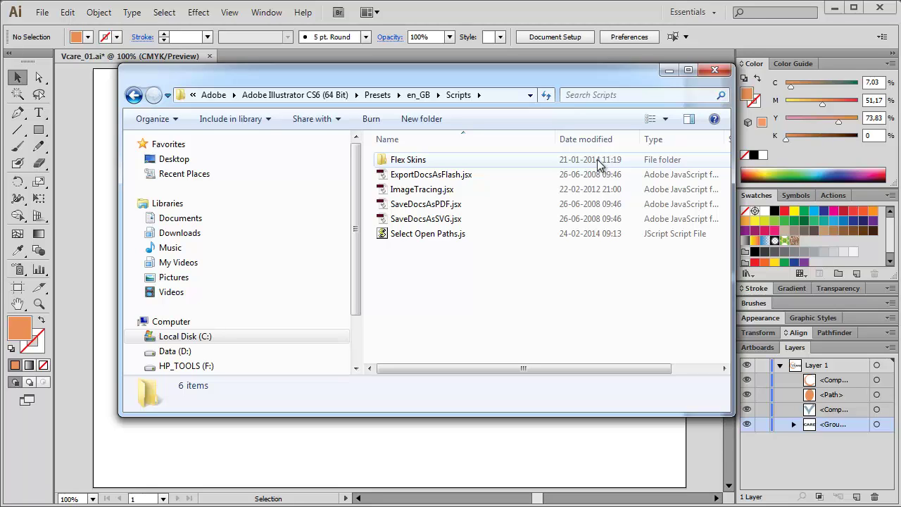
# Close the Scripts folder window and run File > Scripts > Select Open Paths on the logo.
pyautogui.click(715, 70)
pyautogui.click(42, 13)
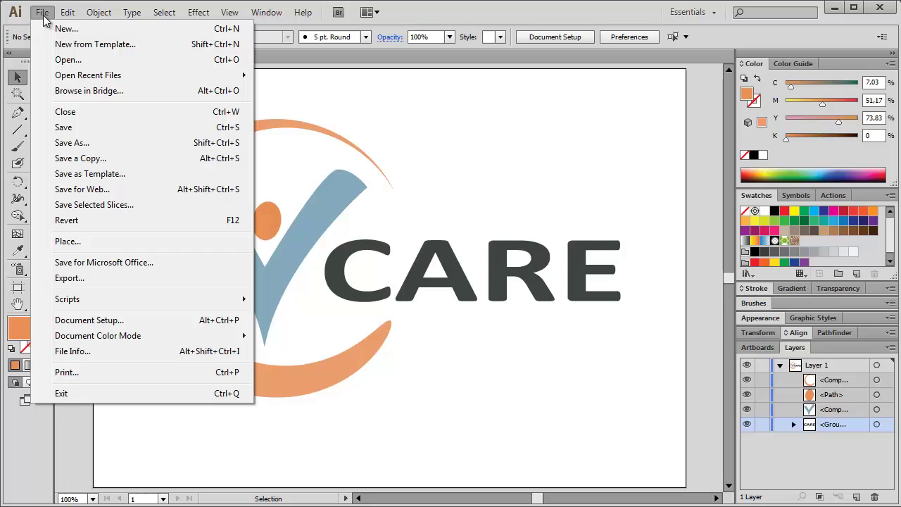
pyautogui.moveTo(85, 299)
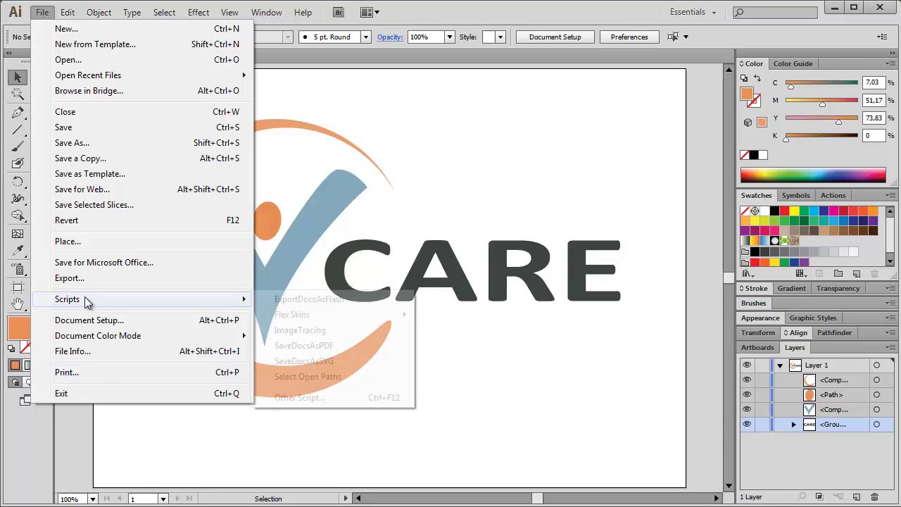
pyautogui.click(333, 377)
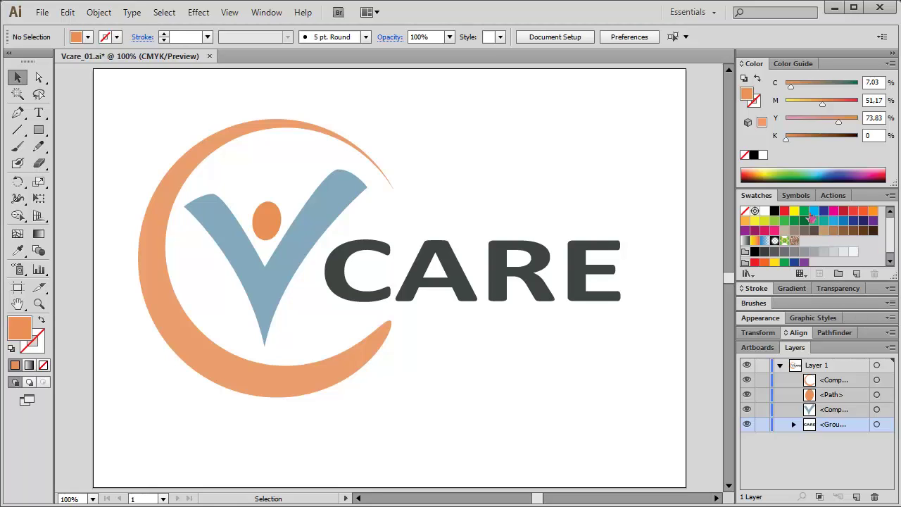
# Review the document's Symbols and Brushes panels.
pyautogui.click(796, 195)
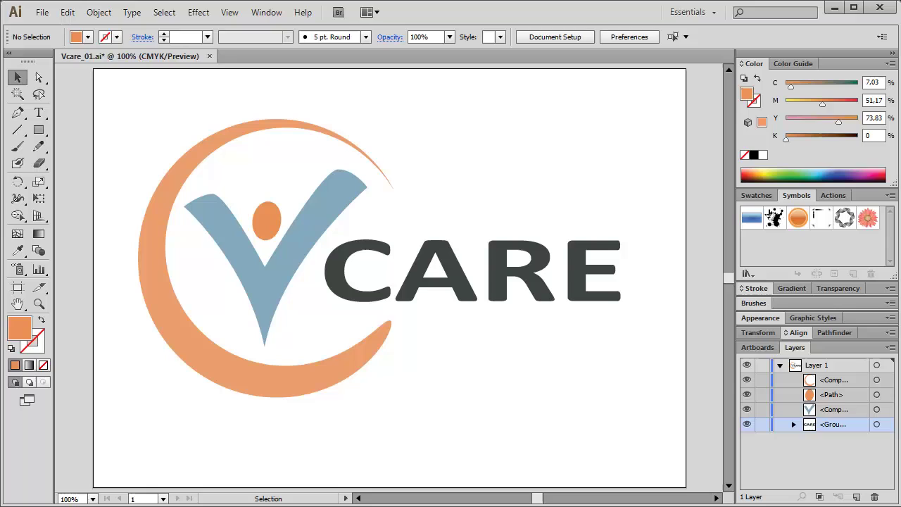
pyautogui.click(755, 303)
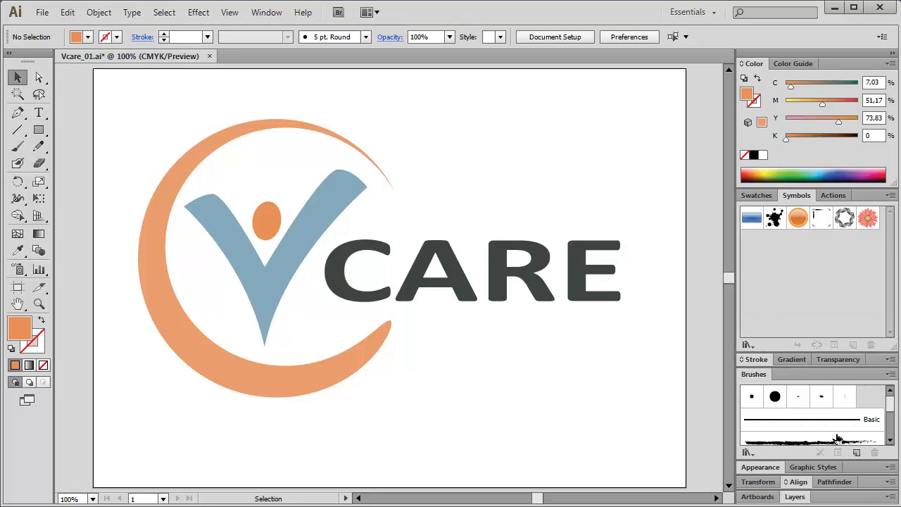
pyautogui.scroll(-2, 890, 412)
pyautogui.scroll(2, 890, 412)
# Play the Delete Unused Panel Items action, then check the remaining swatches.
pyautogui.click(837, 197)
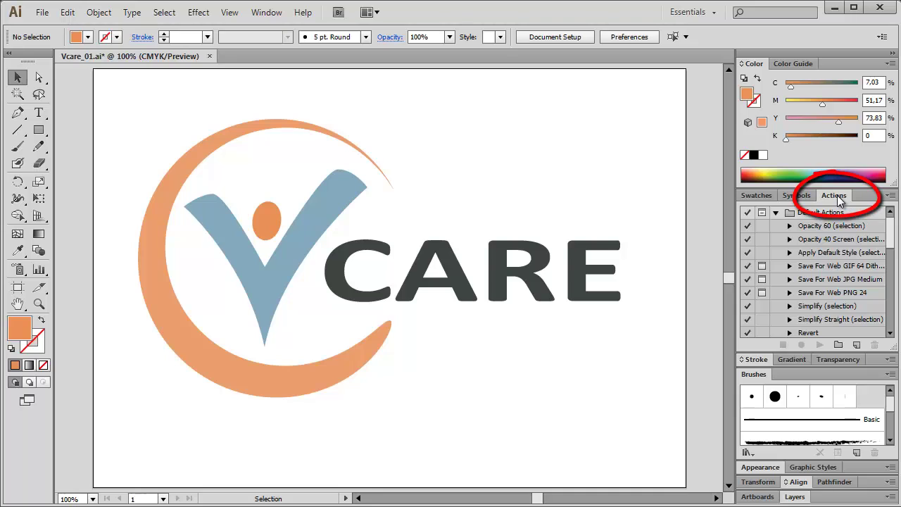
pyautogui.moveTo(891, 235); pyautogui.dragTo(892, 258)
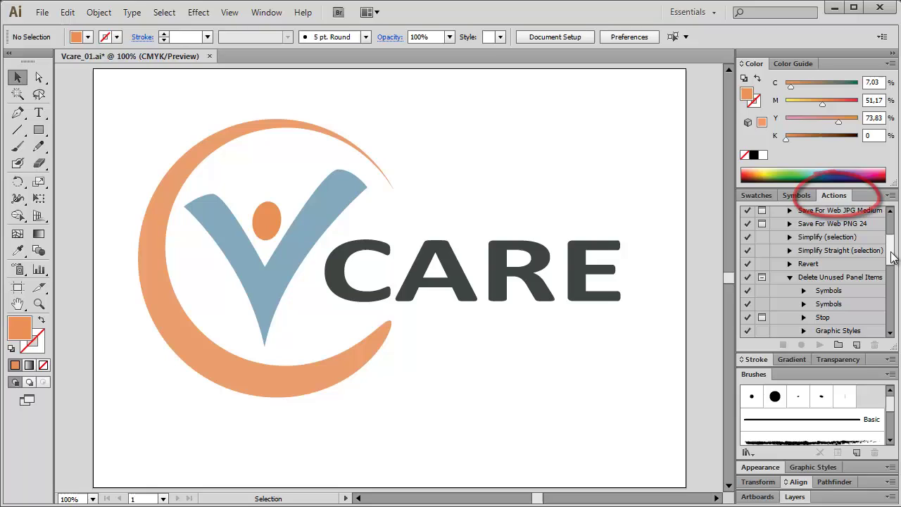
pyautogui.click(811, 280)
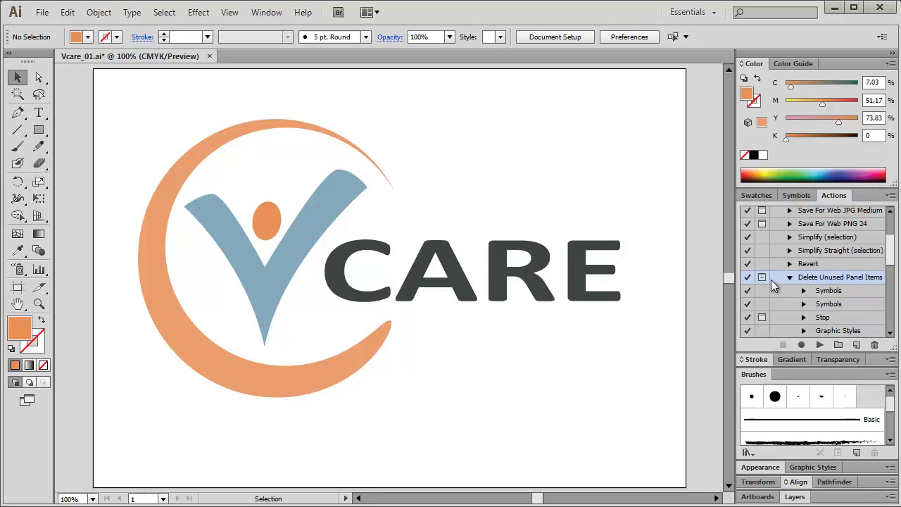
pyautogui.click(820, 345)
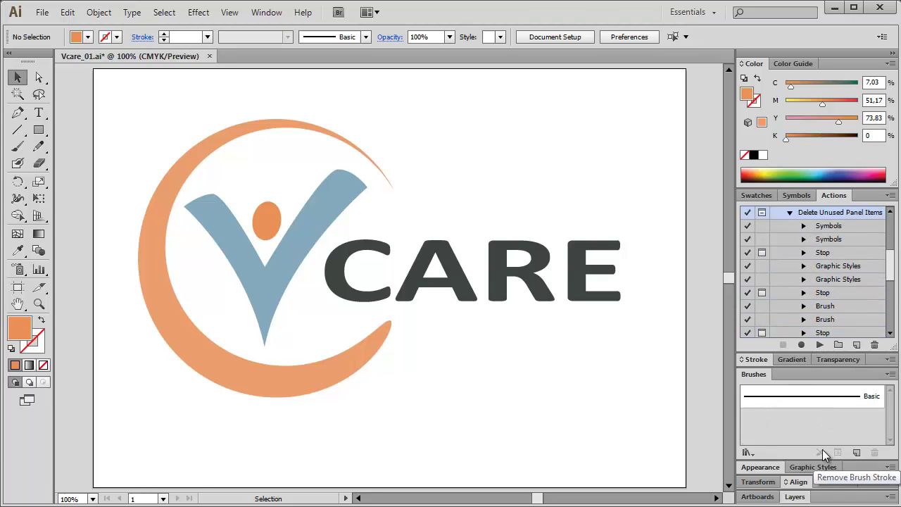
pyautogui.click(831, 195)
pyautogui.click(766, 197)
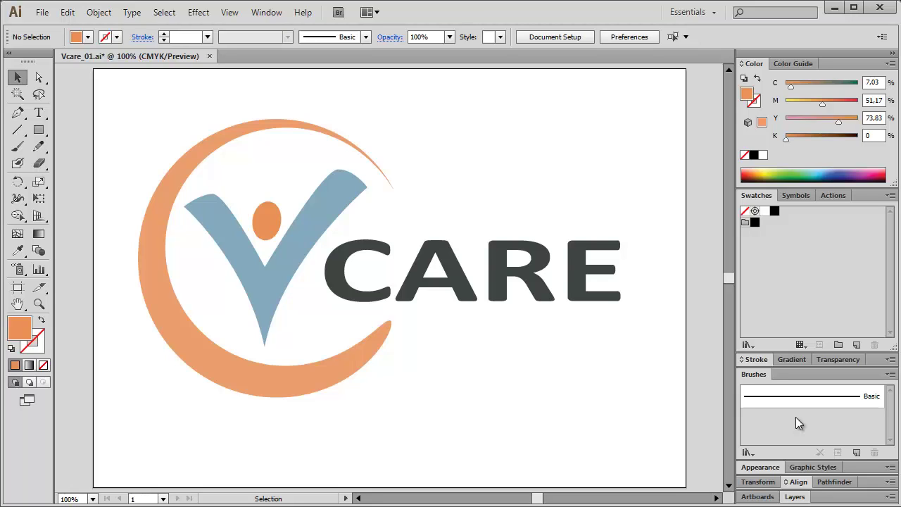
# Save As the logo with the SVG (*.SVG) file type as Vcare_01.svg in the Vcare folder.
pyautogui.click(42, 13)
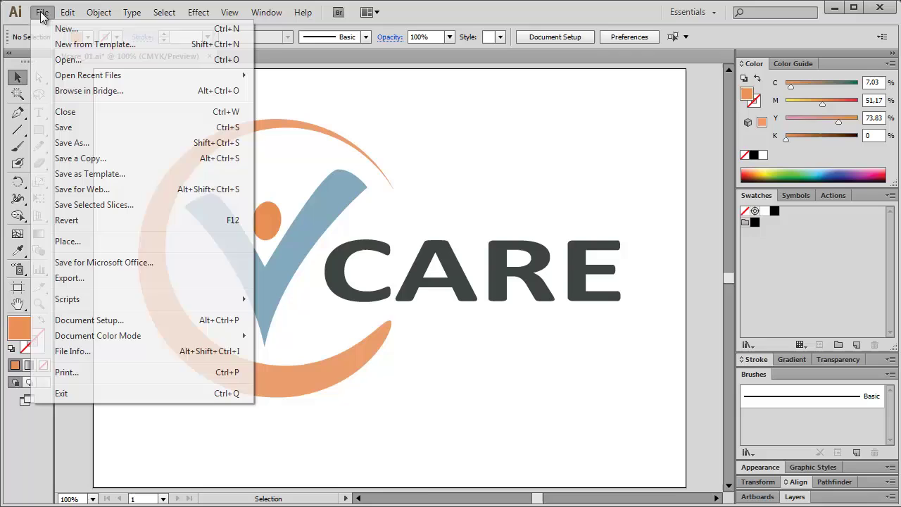
pyautogui.click(113, 144)
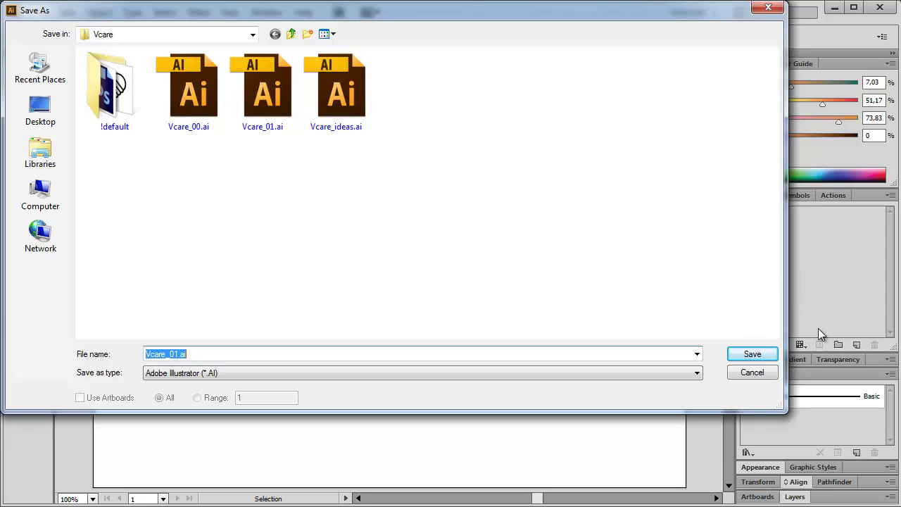
pyautogui.click(697, 373)
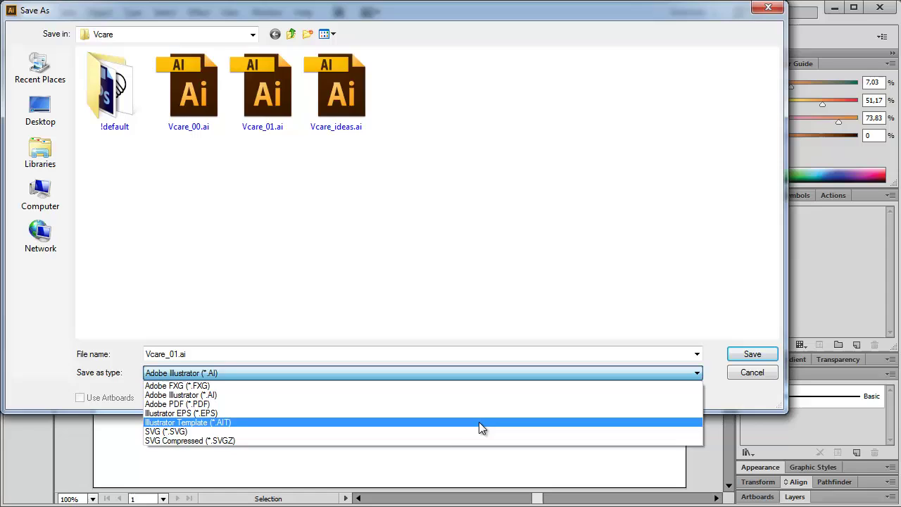
pyautogui.click(430, 431)
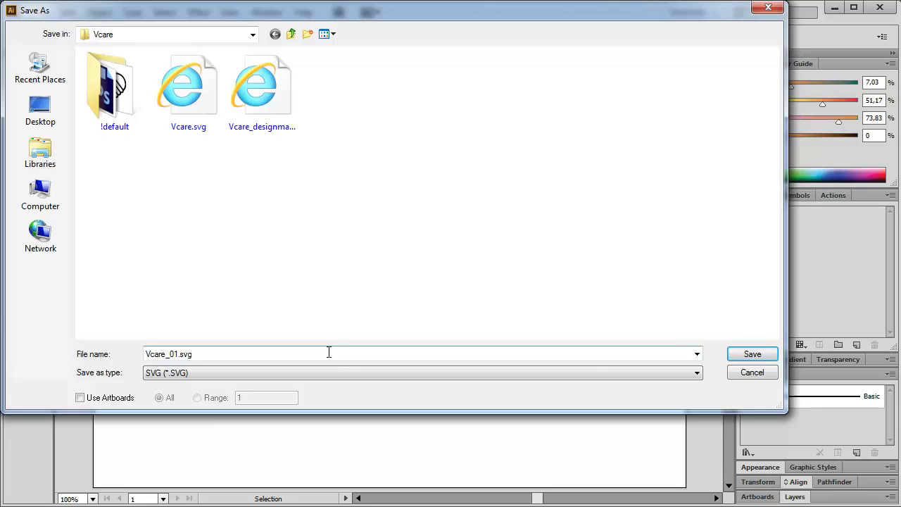
pyautogui.click(749, 355)
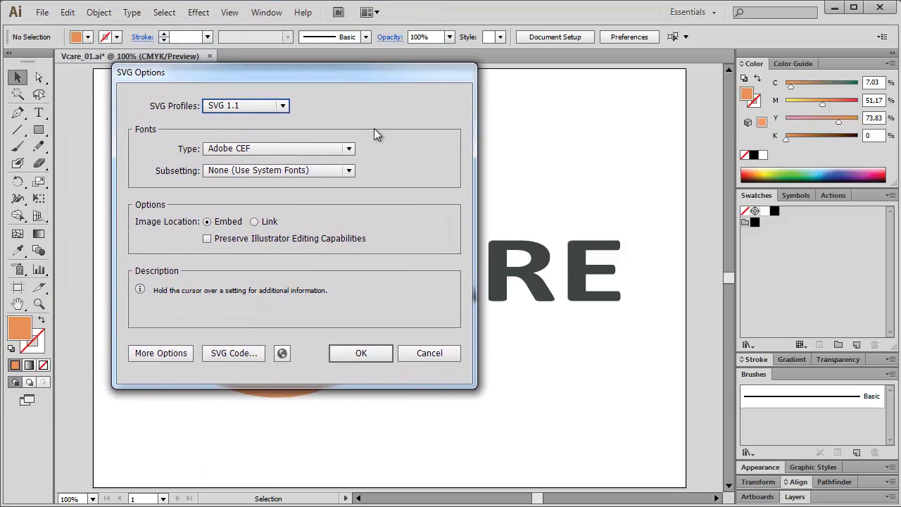
# Confirm the SVG Options with the SVG 1.1 profile to finish saving Vcare_01.svg.
pyautogui.moveTo(217, 110)
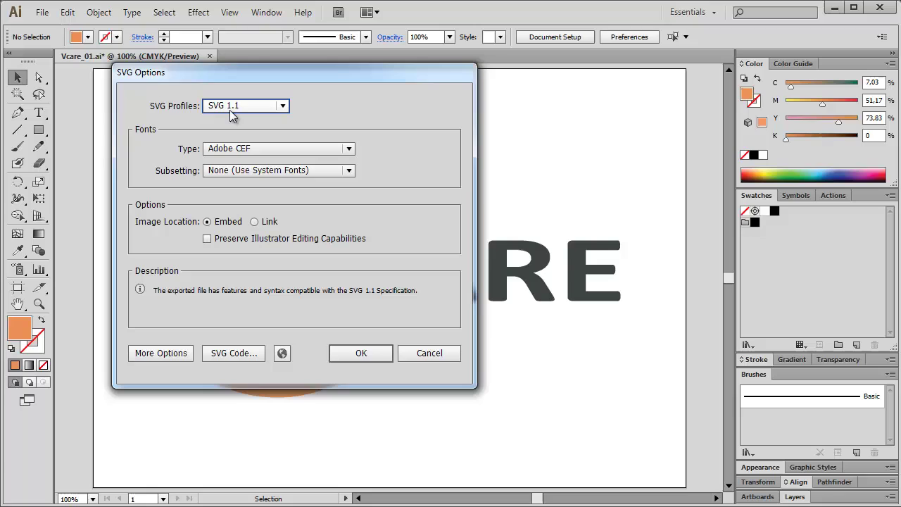
pyautogui.click(282, 106)
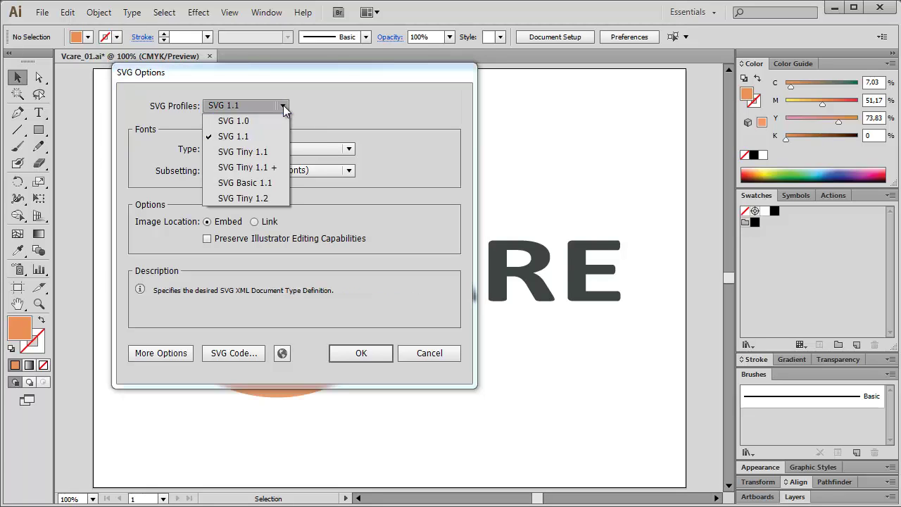
pyautogui.click(259, 135)
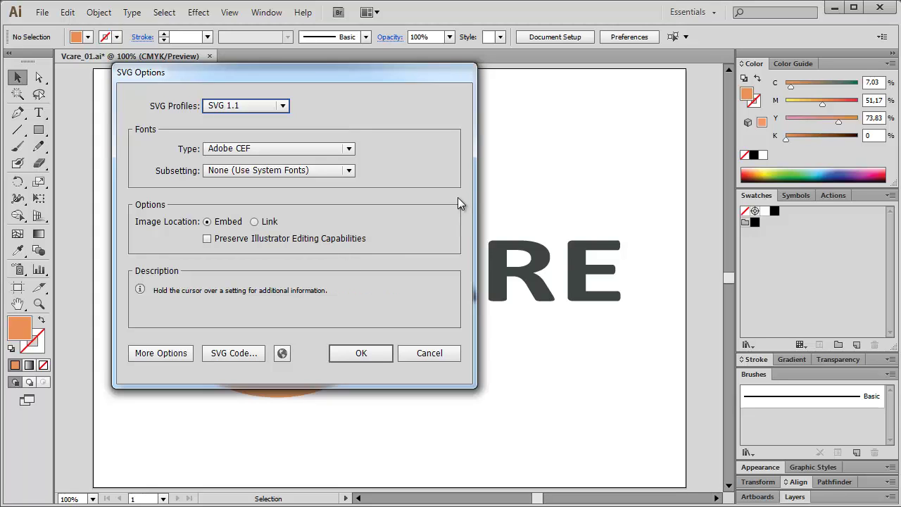
pyautogui.click(363, 354)
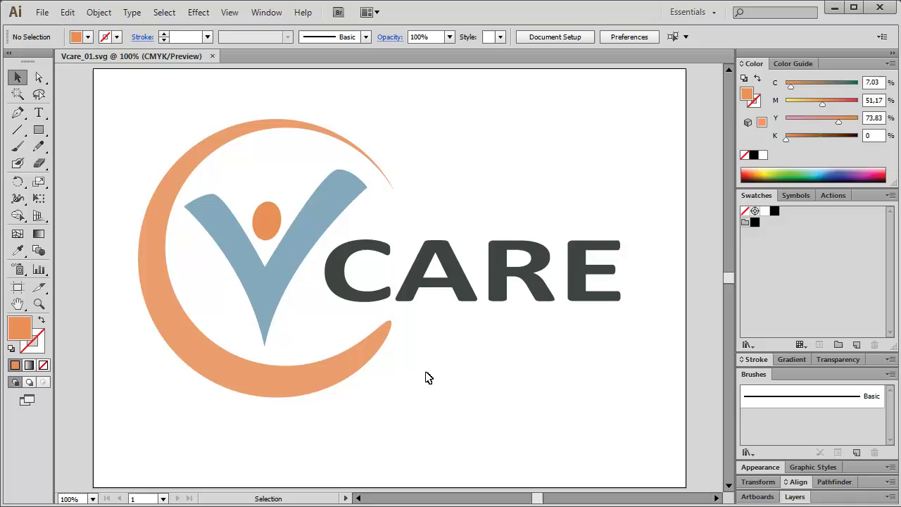